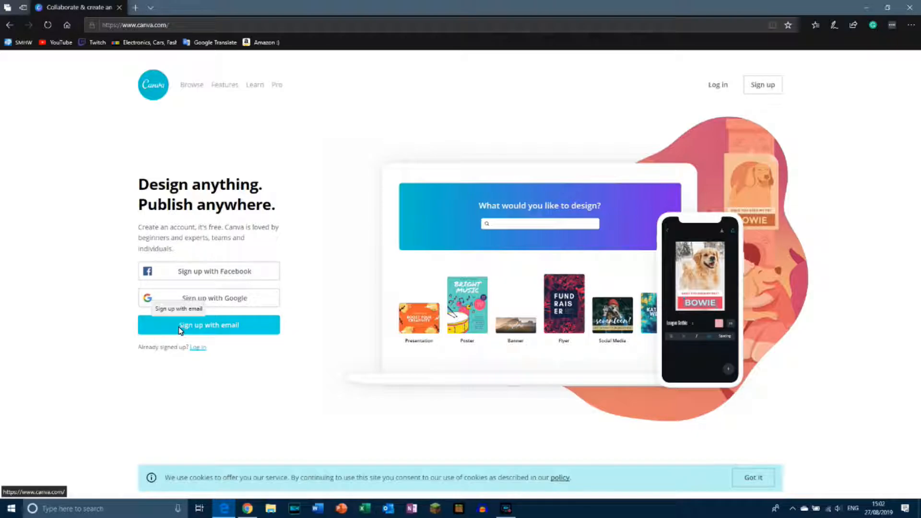
Sign up with email, choosing Personal as the intended use, and return to the home page from the starter Logo design.
click(233, 330)
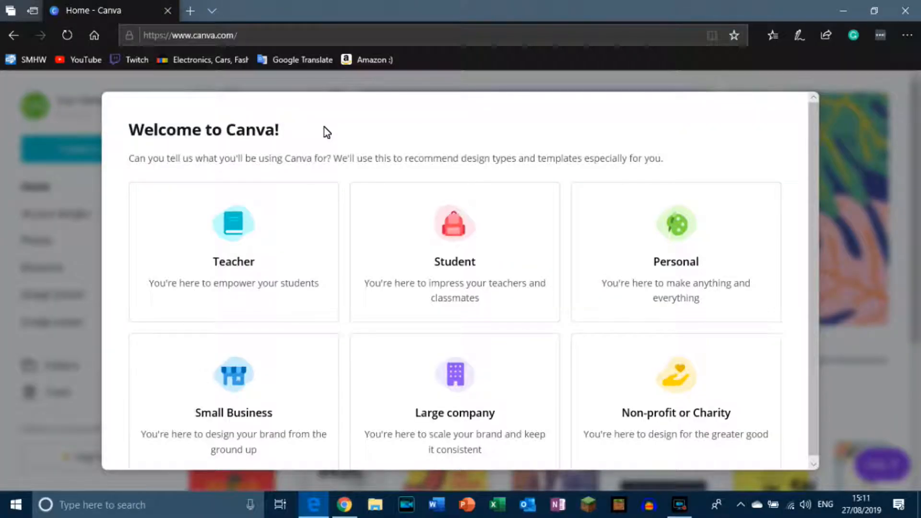
click(678, 261)
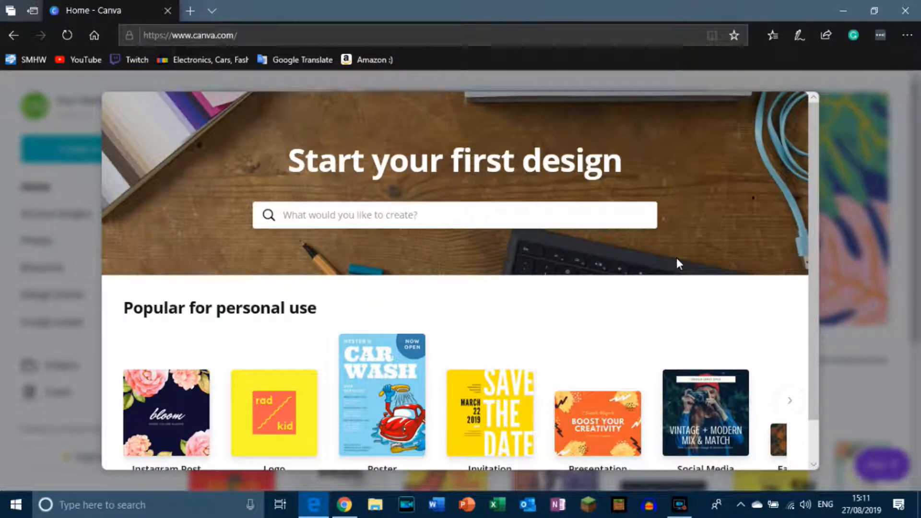
click(258, 395)
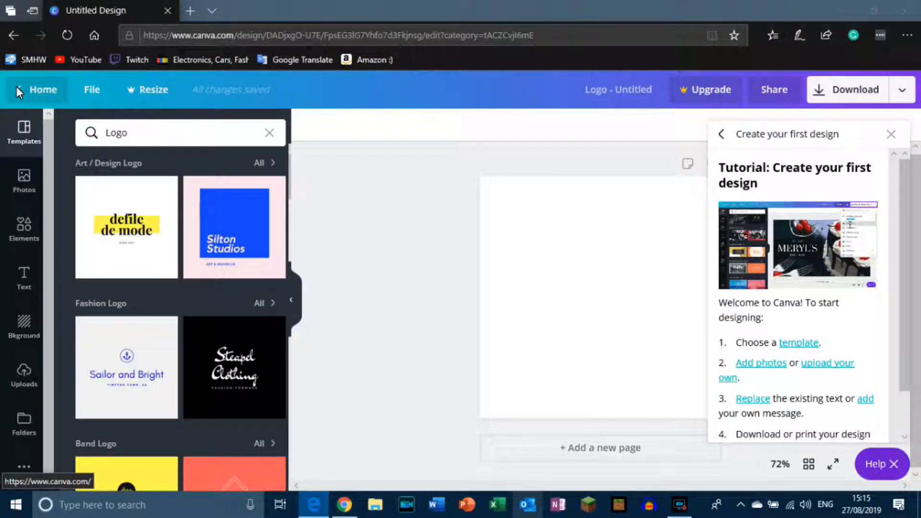
click(17, 89)
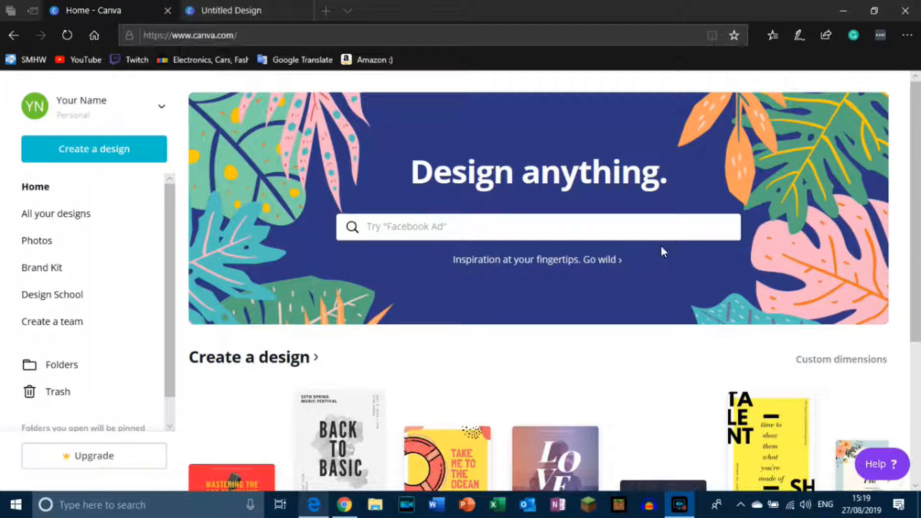
Search the design types for "youtube" and create a blank YouTube Thumbnail design.
scroll(556, 345, down, 3)
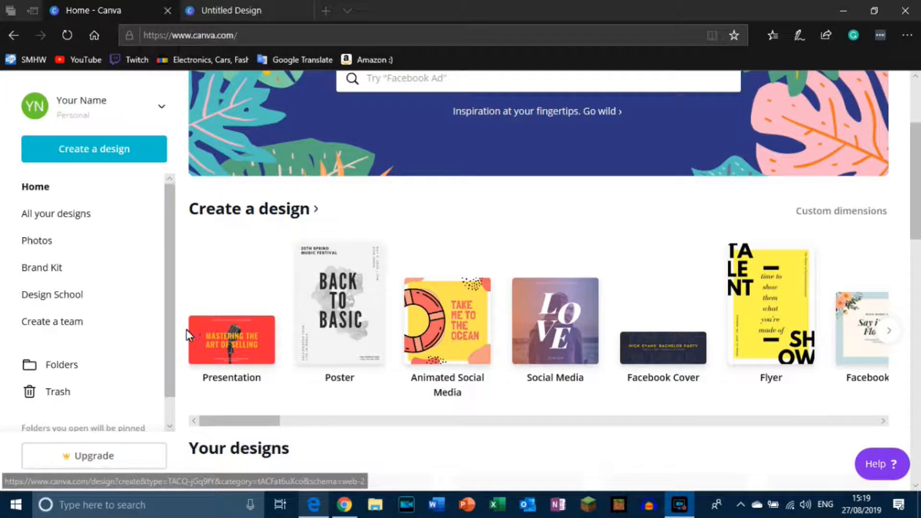
scroll(591, 327, down, 3)
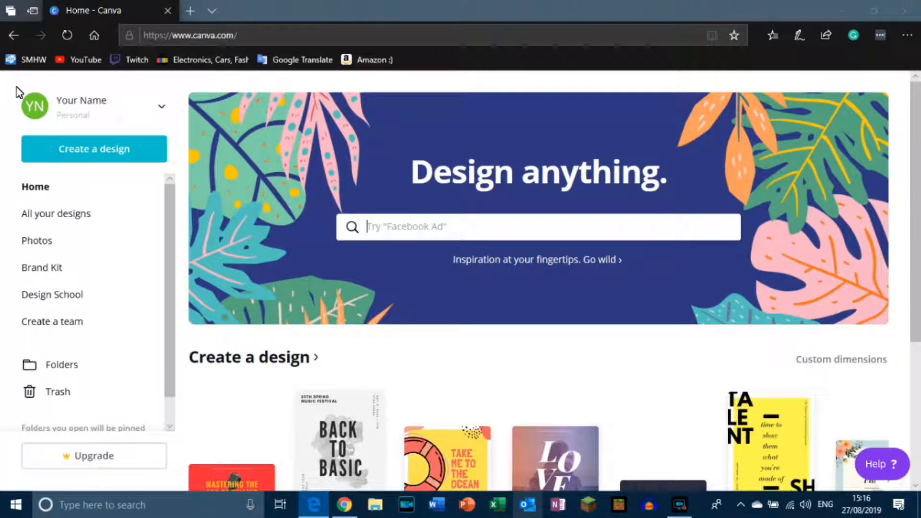
click(410, 233)
text(yo)
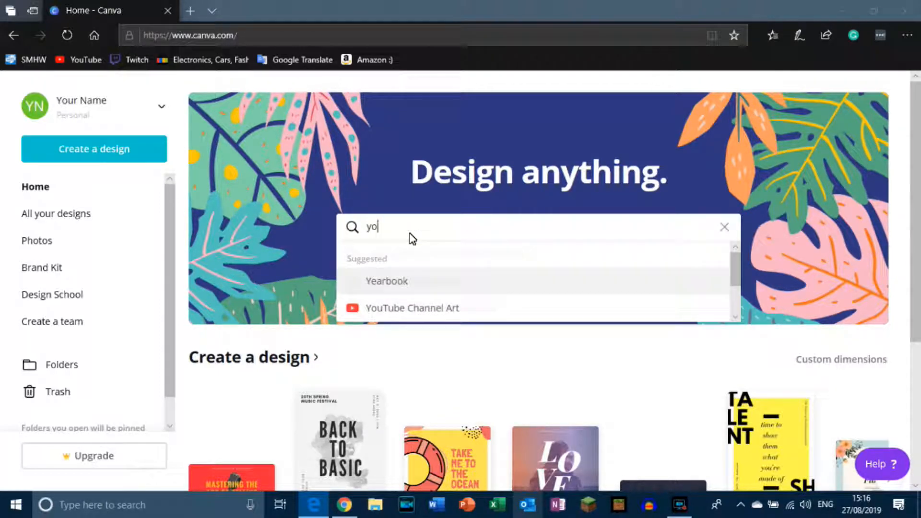
text(utube)
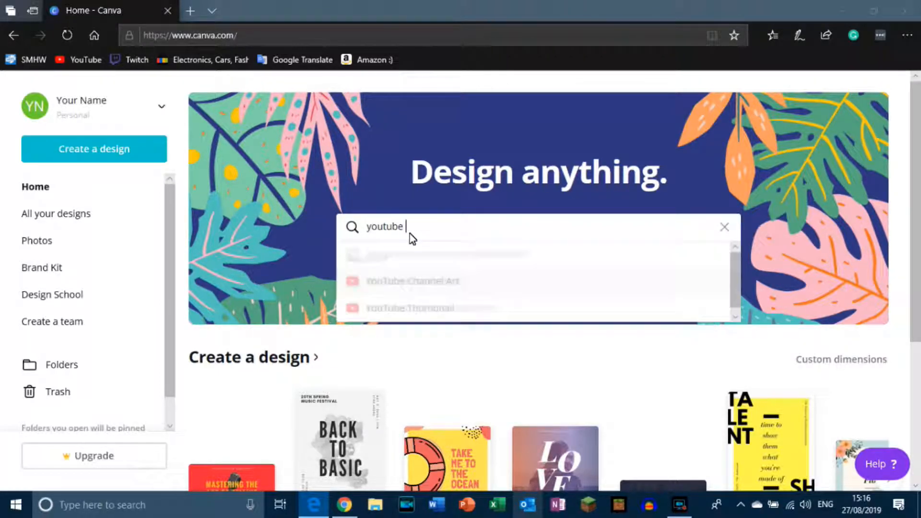
click(433, 310)
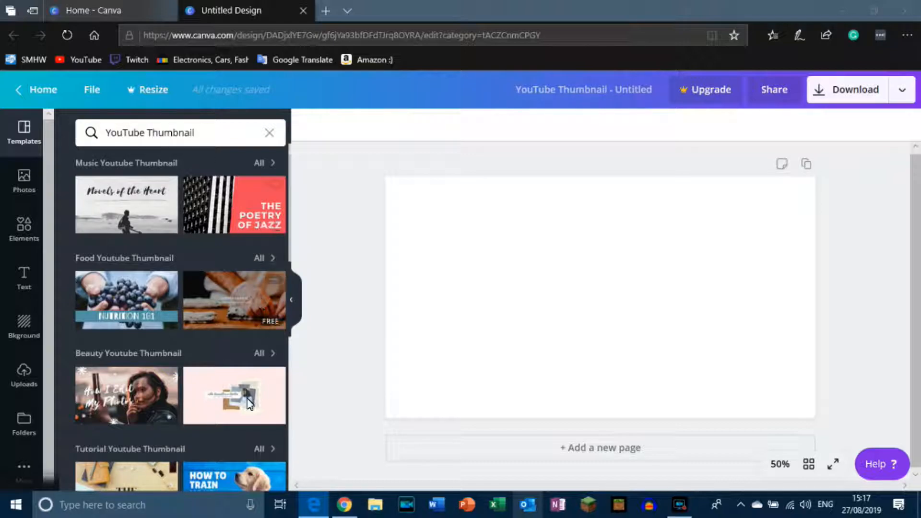
Look through the photos, elements, text styles, backgrounds, uploads, folders and extra apps available for the thumbnail.
click(19, 187)
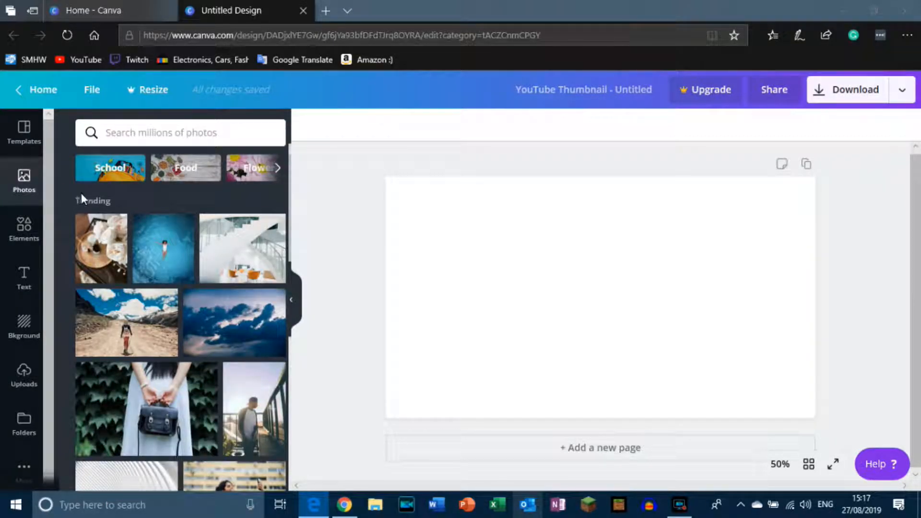
click(26, 237)
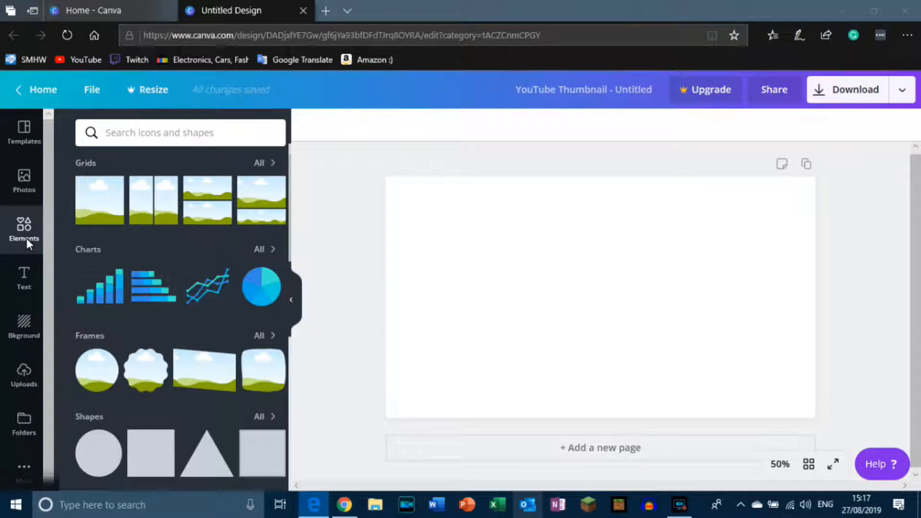
click(27, 274)
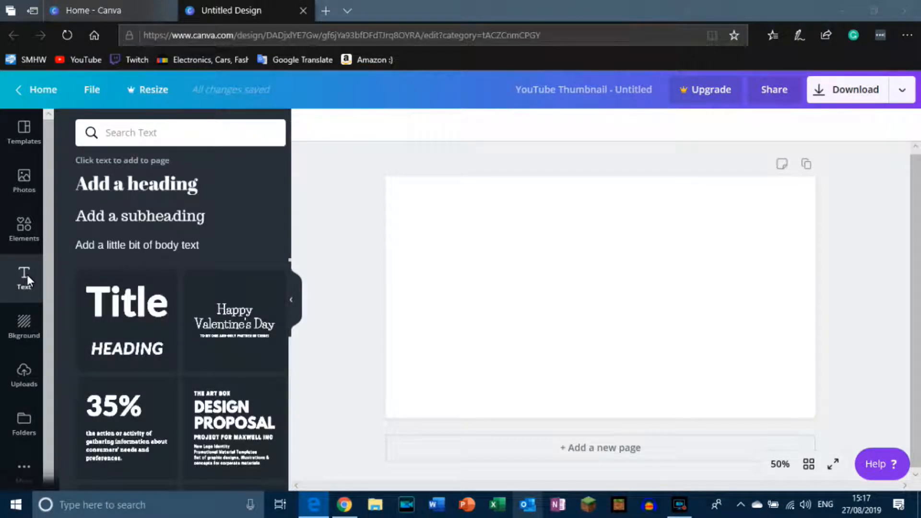
click(29, 328)
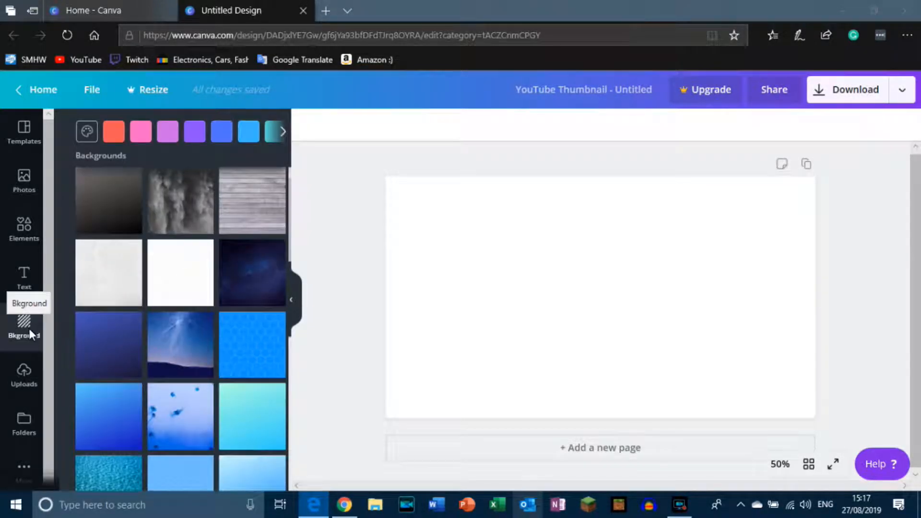
click(29, 372)
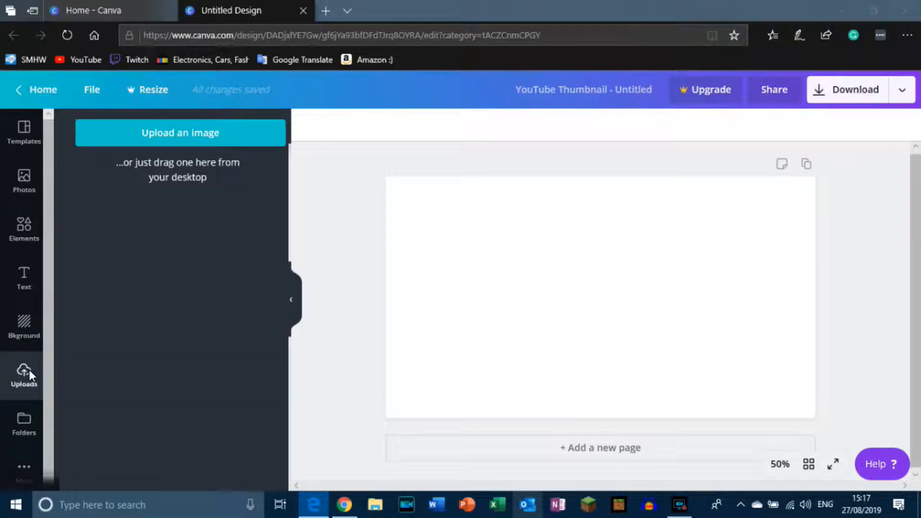
click(28, 422)
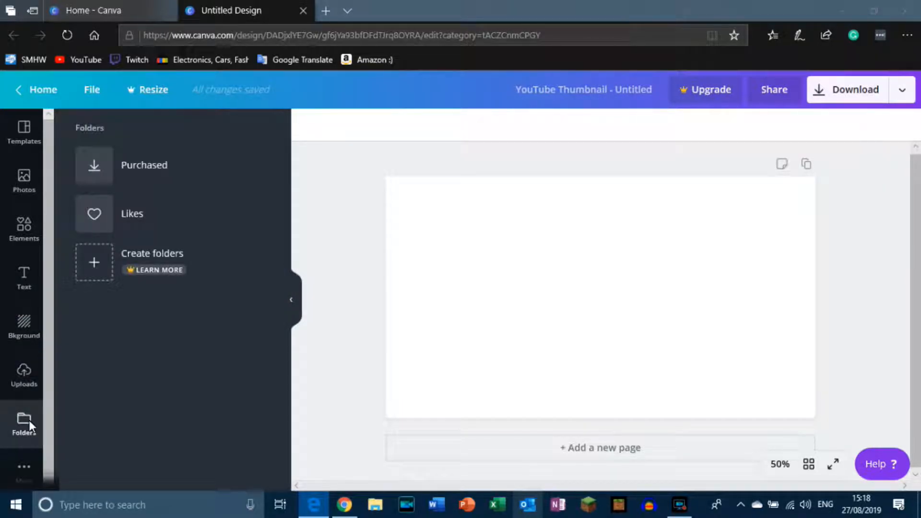
click(26, 465)
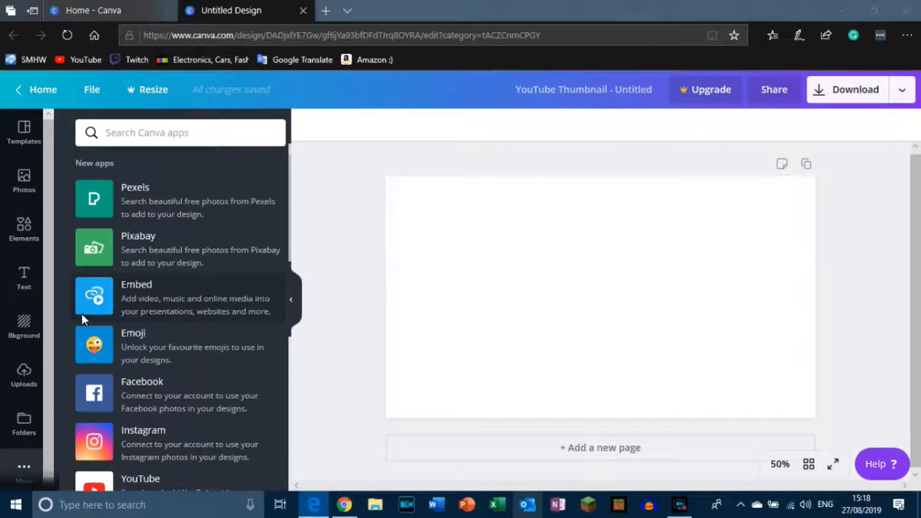
Add a heading to the page and change its text to "How To Make A YouTube Thumbnail".
click(24, 279)
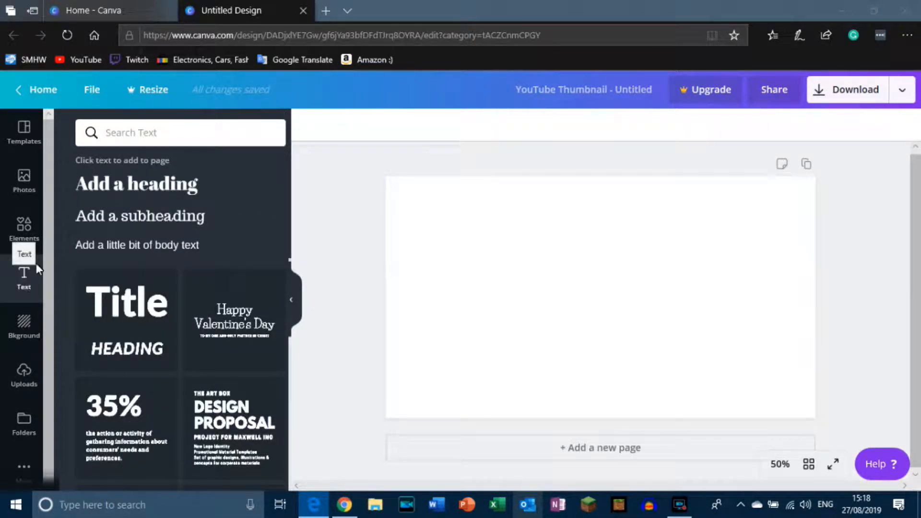
click(140, 183)
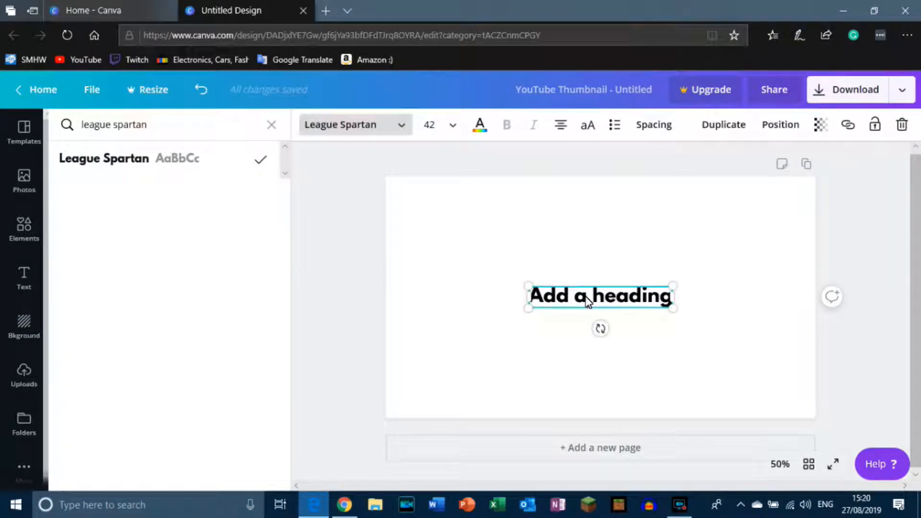
double_click(589, 302)
text(How To Make A YoU)
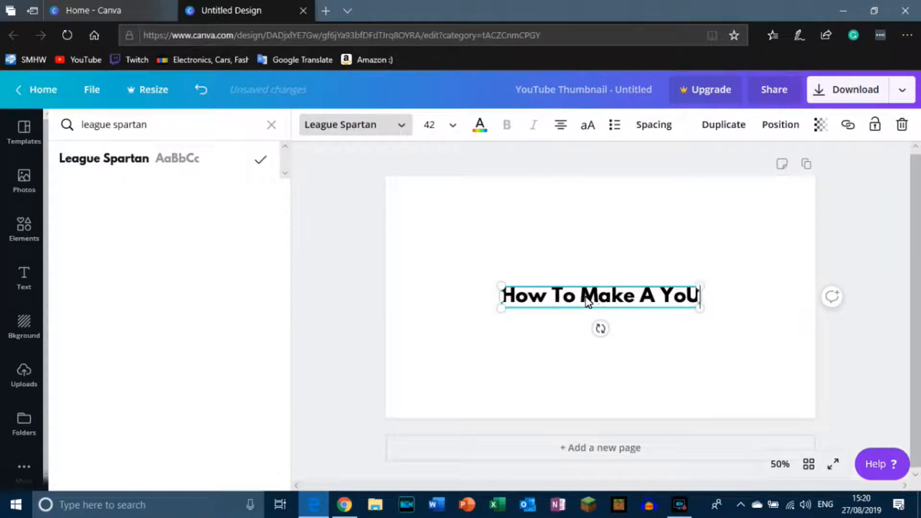
key(BackSpace)
text(uTube)
key(BackSpace)
text(e H)
key(BackSpace)
text(Thumbnail)
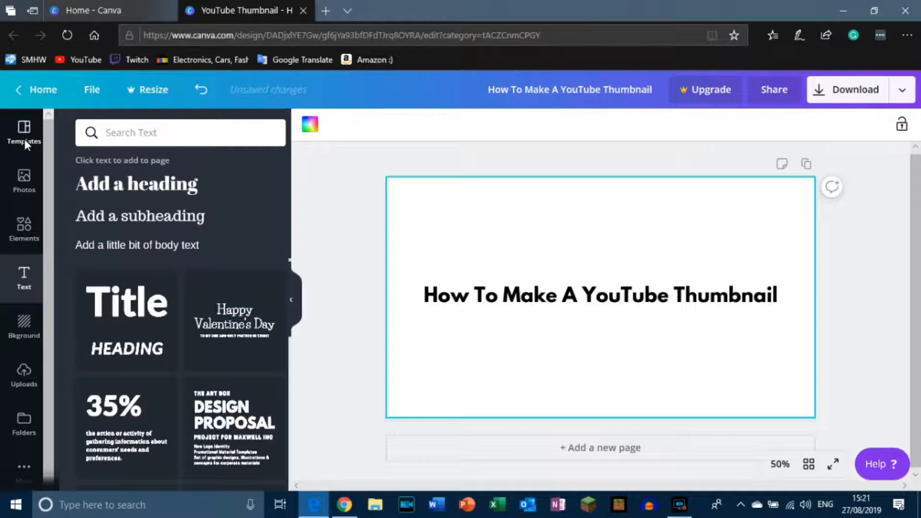
Set the thumbnail's background to the darker of the two preset blue colours.
click(25, 139)
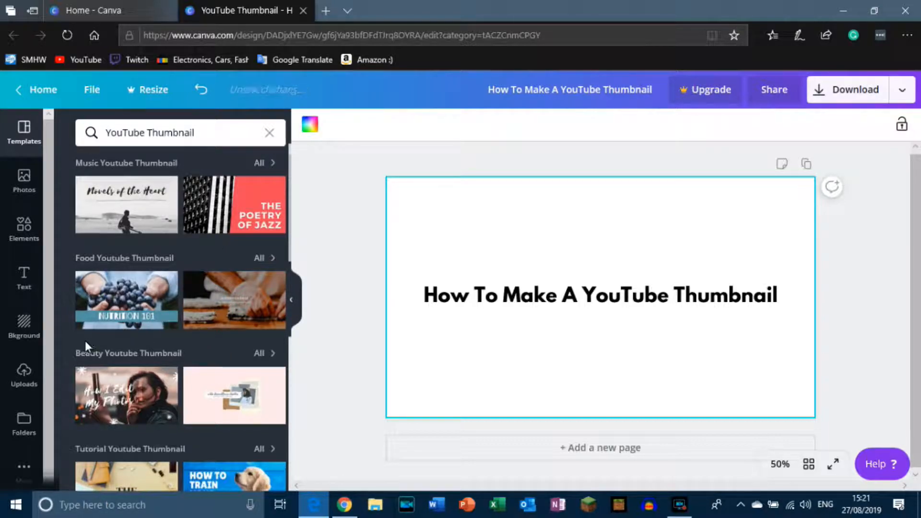
click(33, 329)
click(32, 324)
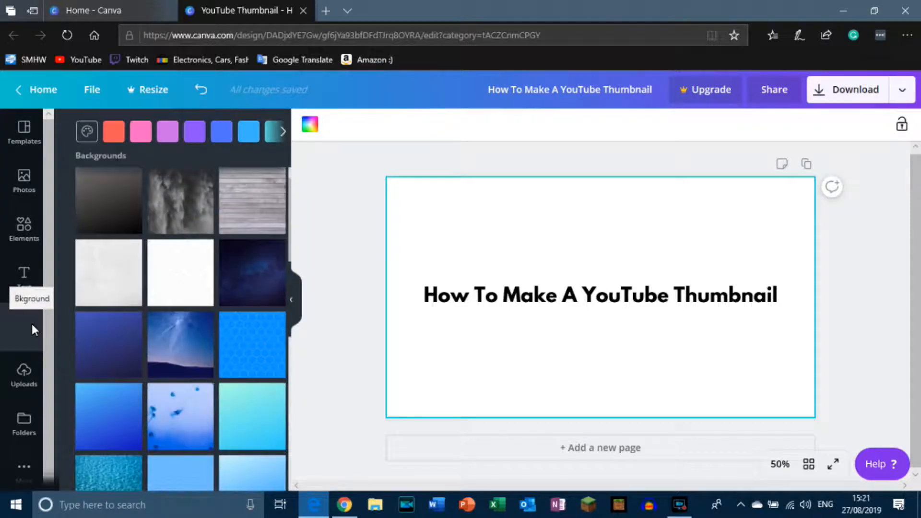
click(221, 133)
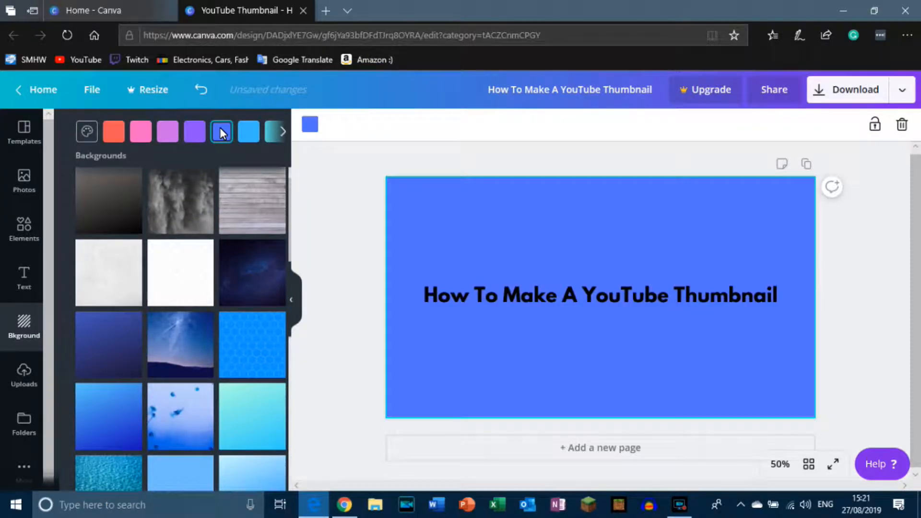
click(83, 132)
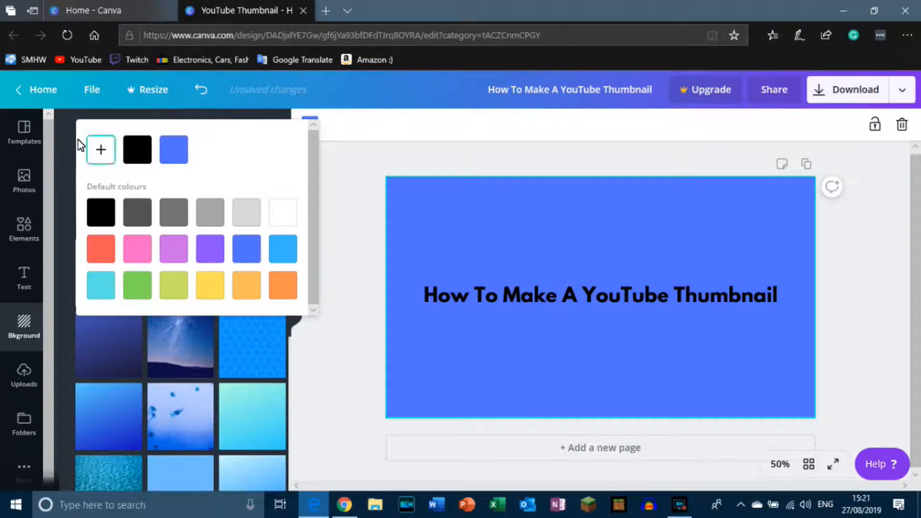
click(59, 140)
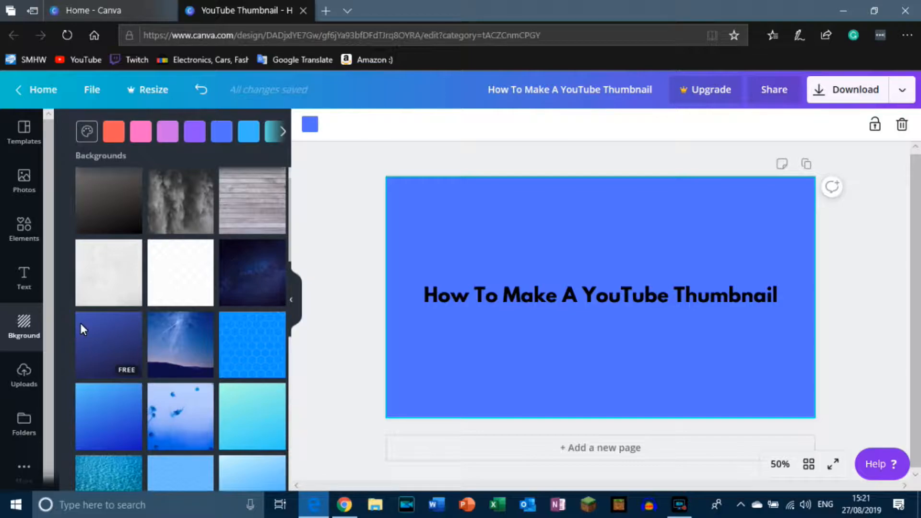
click(529, 293)
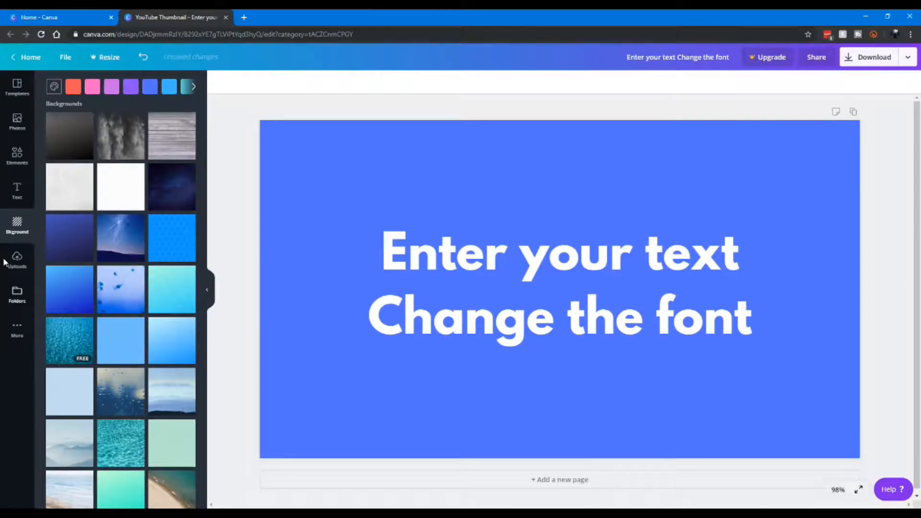
Place the uploaded forest photo behind the text and enlarge it to cover the whole page, about 1,280 by 723.
click(5, 261)
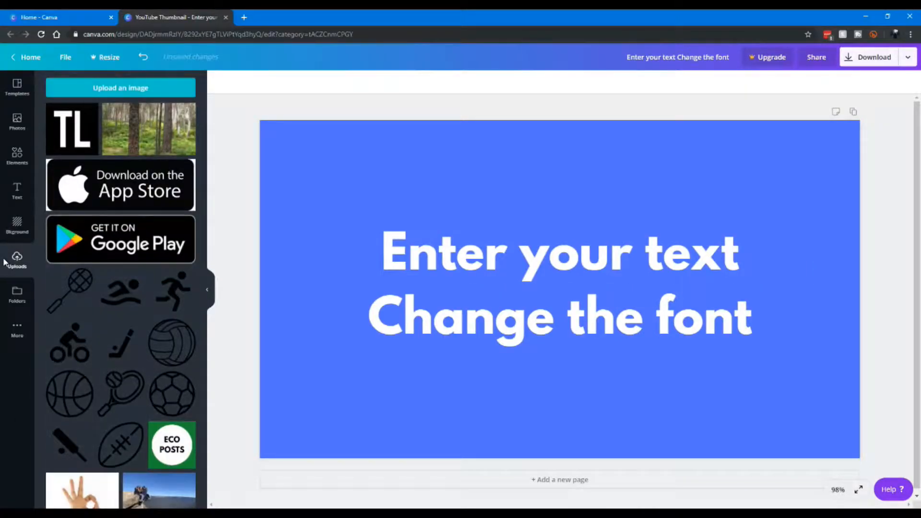
click(149, 139)
drag(396, 182, 335, 153)
drag(738, 394, 866, 459)
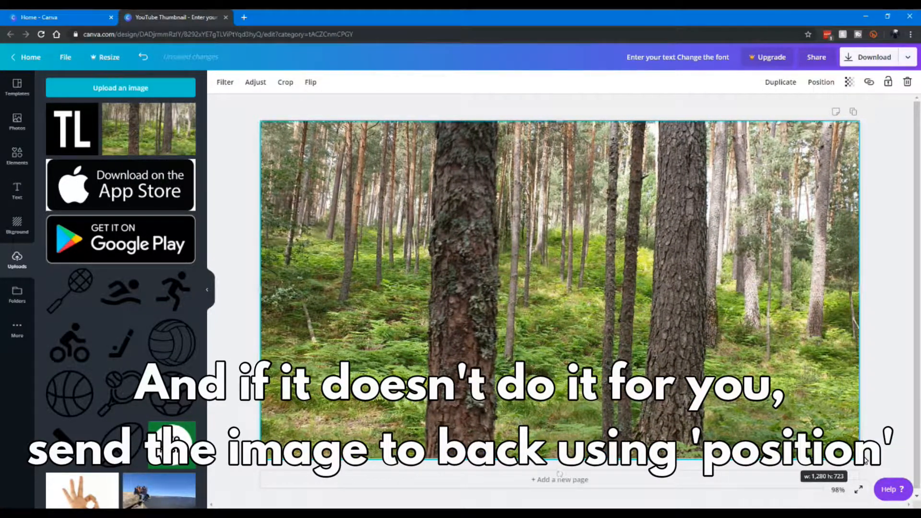
double_click(753, 209)
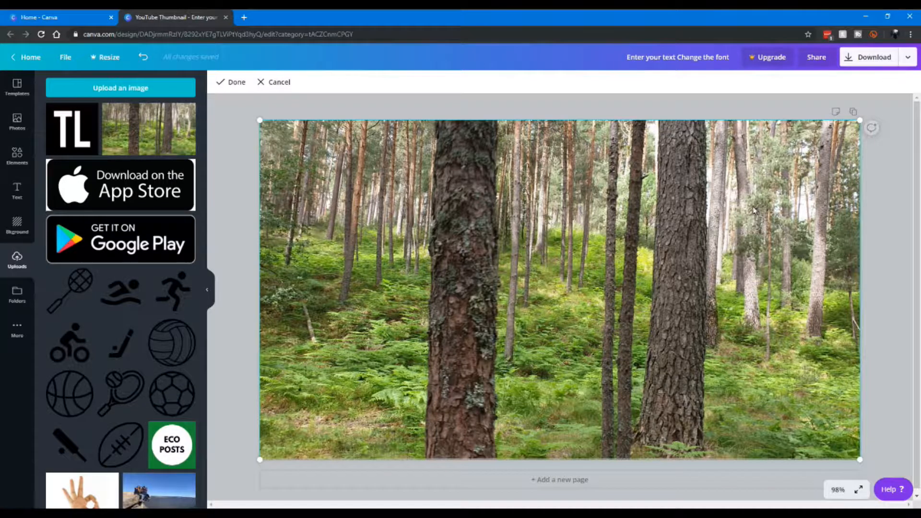
click(874, 219)
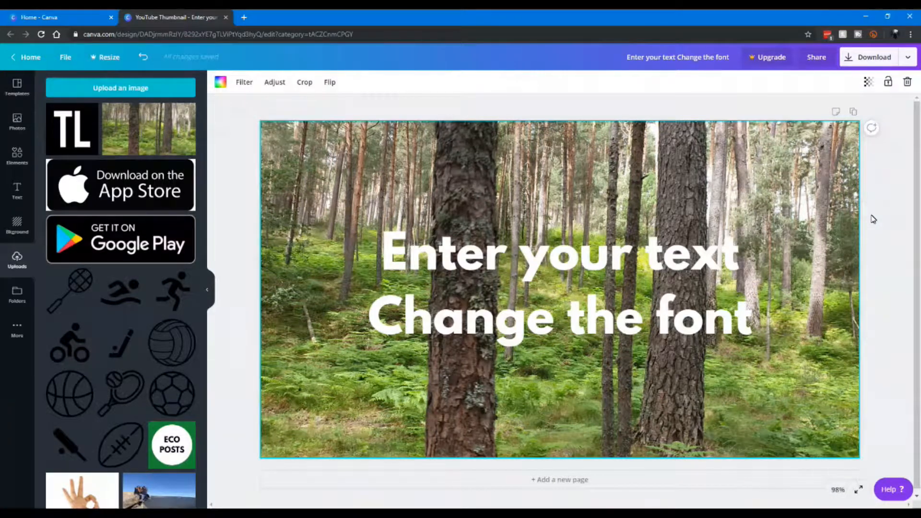
Look at the filters and adjustments offered for the background photo, and open the text options.
click(244, 83)
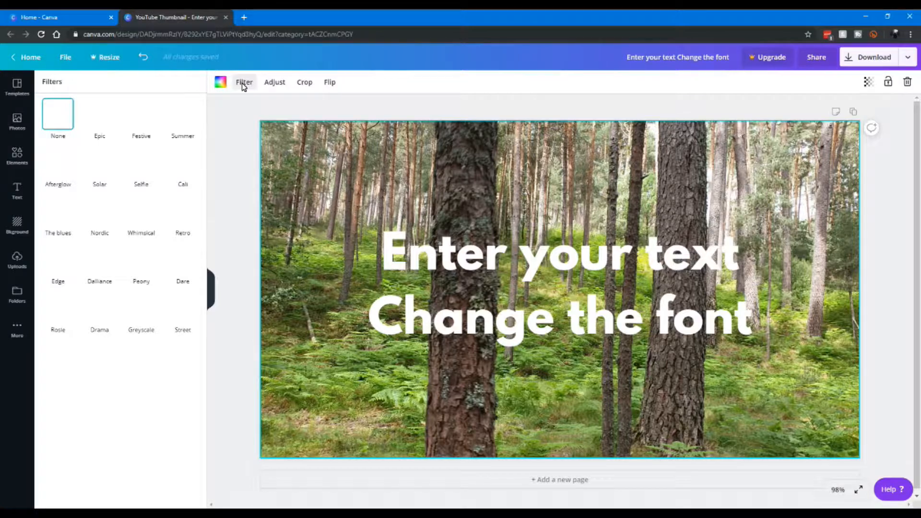
click(270, 84)
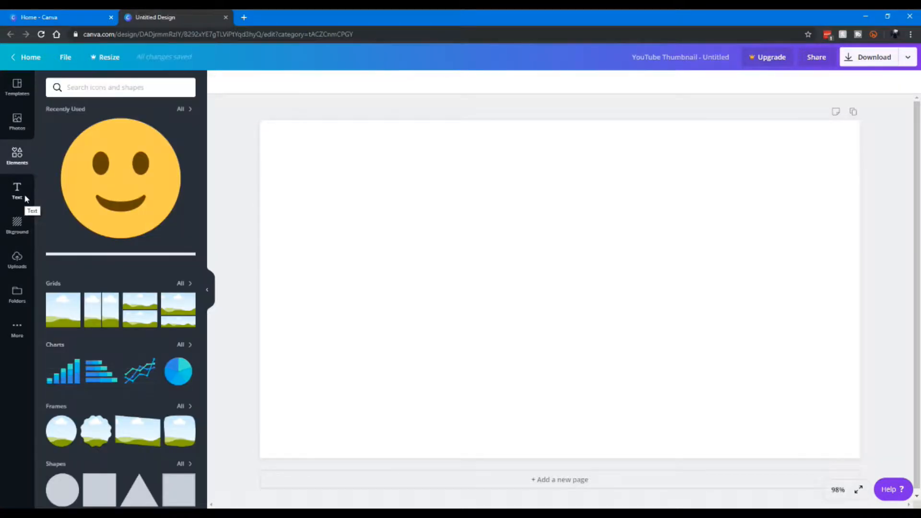
click(26, 199)
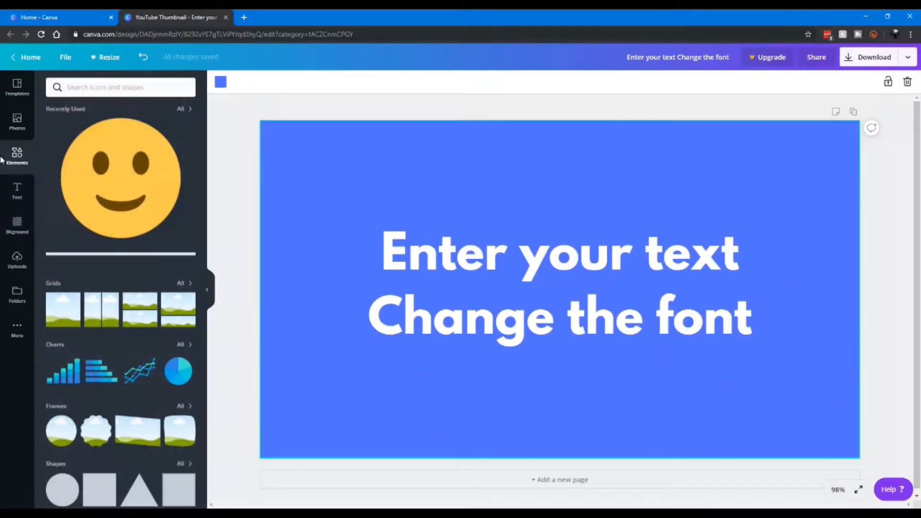
Add the recently used smiley face element to the page and enlarge it from its upper-left corner.
click(94, 165)
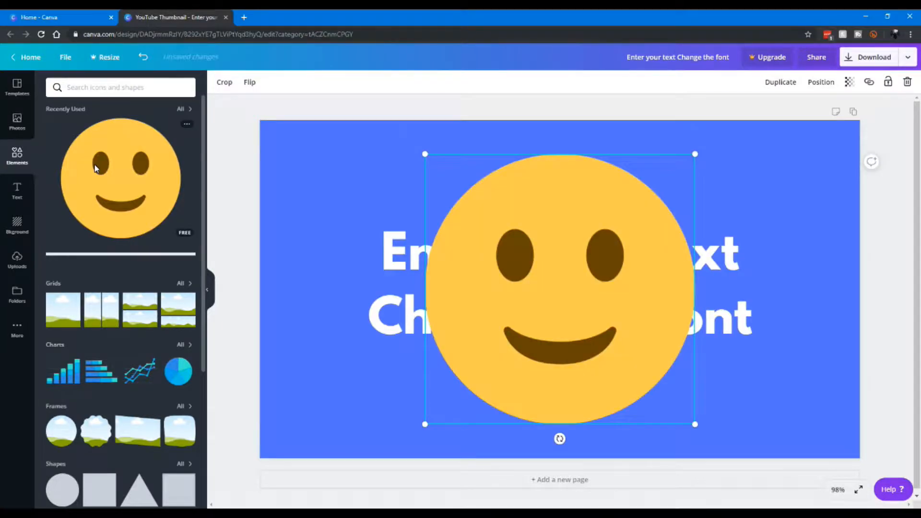
drag(424, 155, 295, 148)
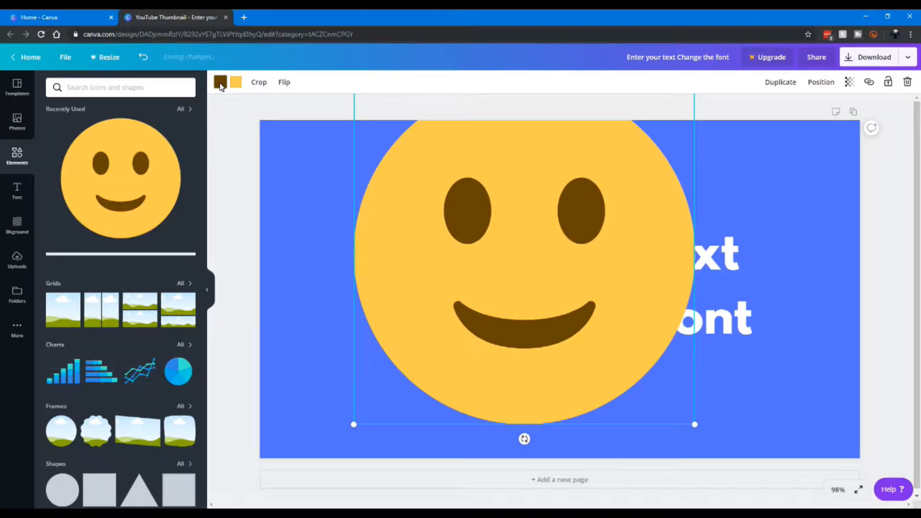
Try yellow on the smiley's eyes and mouth and brown on its face, restoring the original colour each time.
click(221, 82)
click(133, 118)
click(116, 123)
click(236, 84)
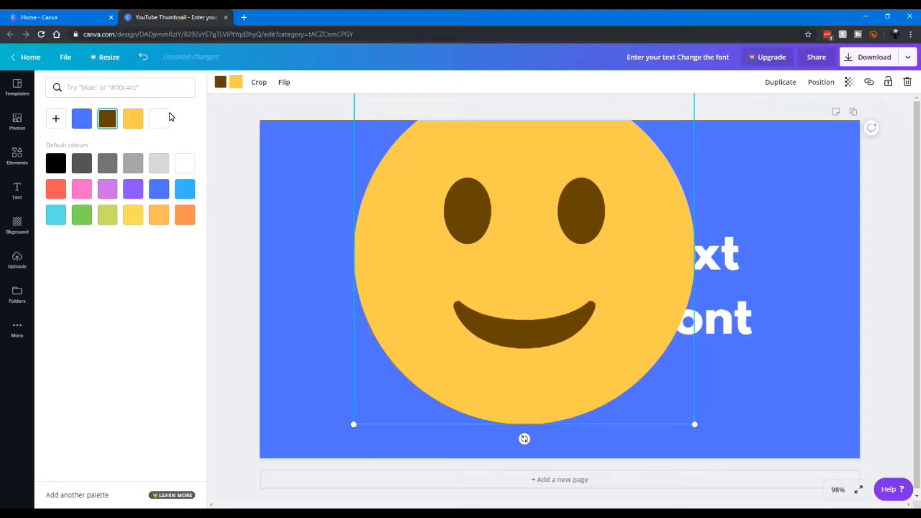
click(110, 127)
click(133, 127)
click(230, 198)
click(471, 205)
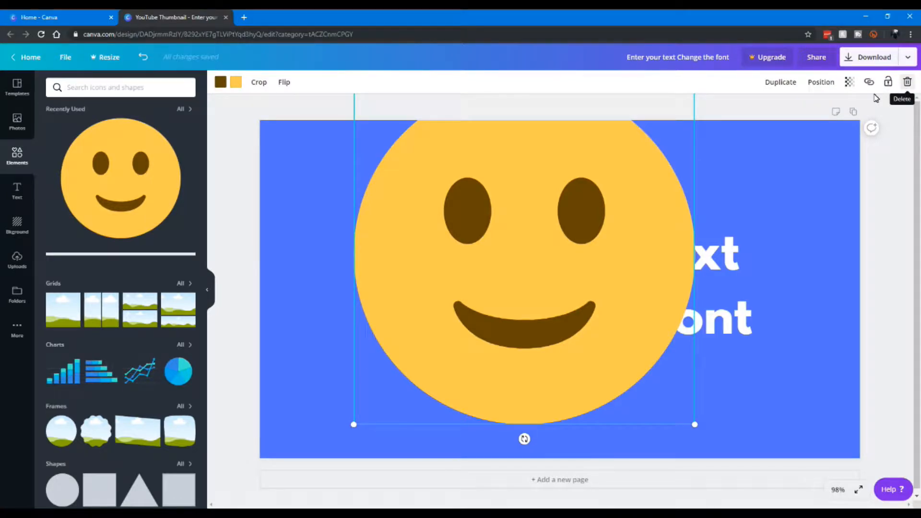
Move the smiley face slightly down and to the right, and shrink it from its upper-right corner.
drag(517, 220, 558, 252)
drag(736, 120, 595, 261)
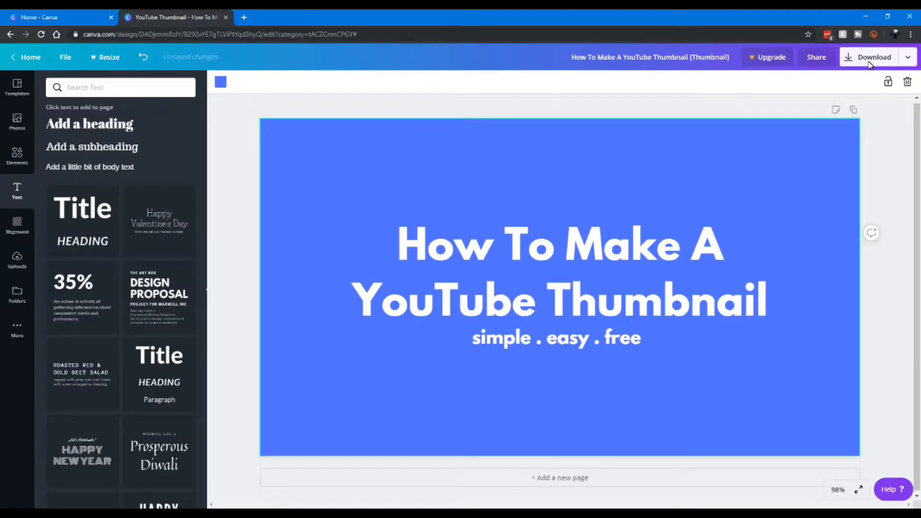
Download the finished thumbnail as a PNG file.
click(870, 57)
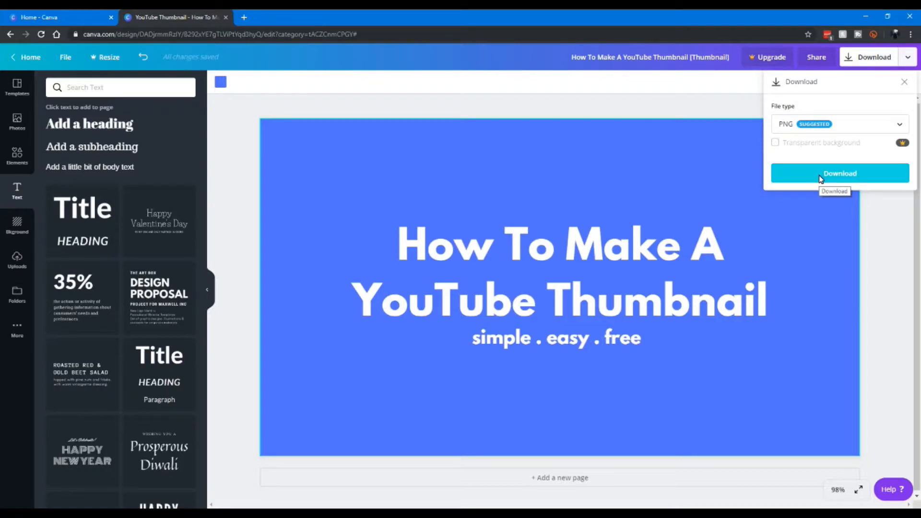
click(820, 176)
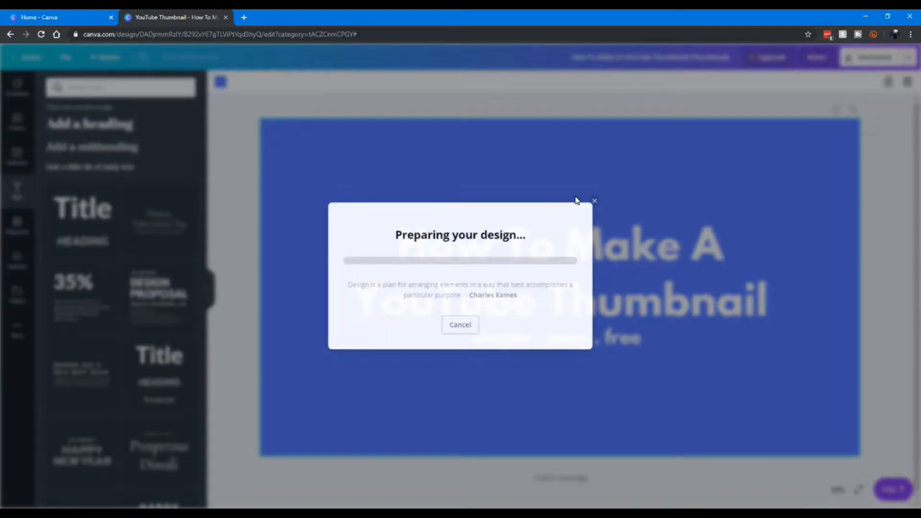